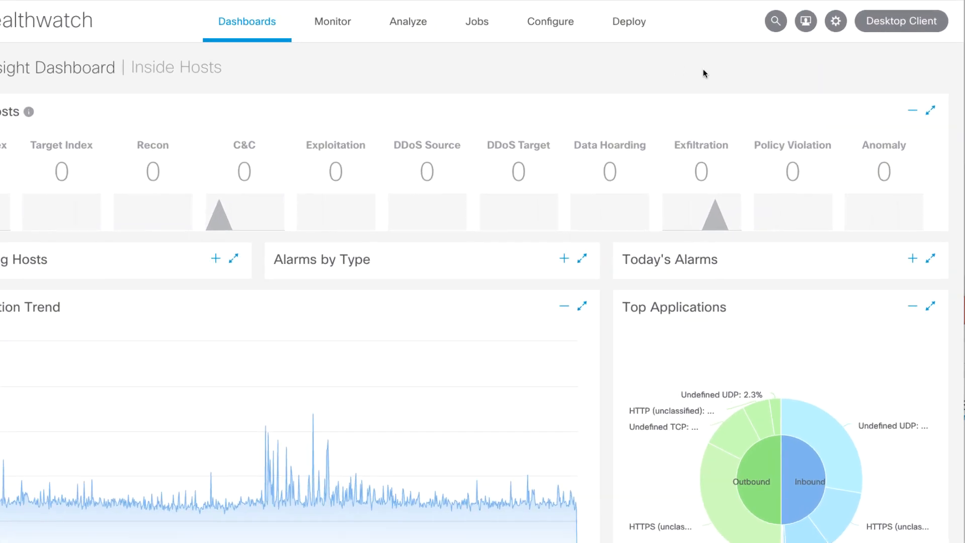
# Open the Threat Response integration settings and start a new configuration with North America (US) as the cloud region
pyautogui.click(836, 21)
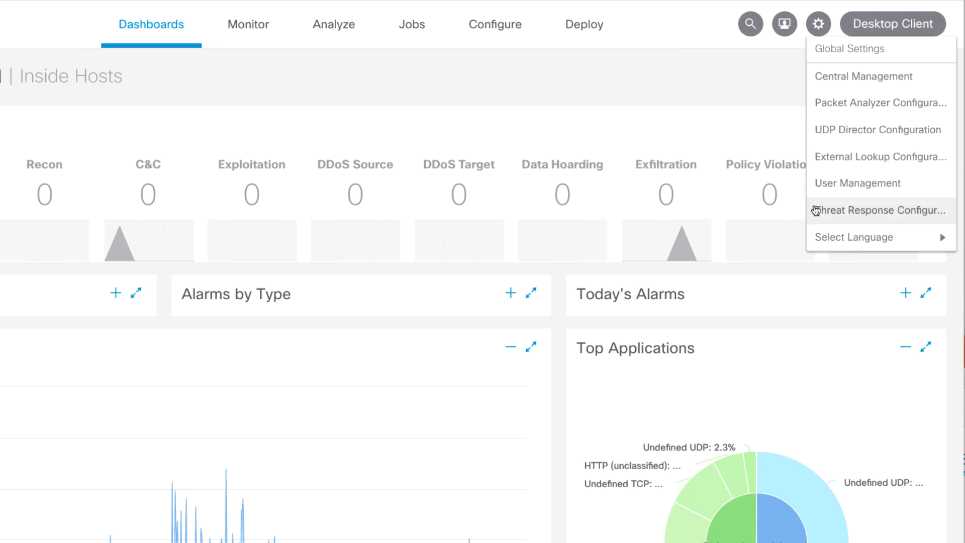
pyautogui.click(815, 210)
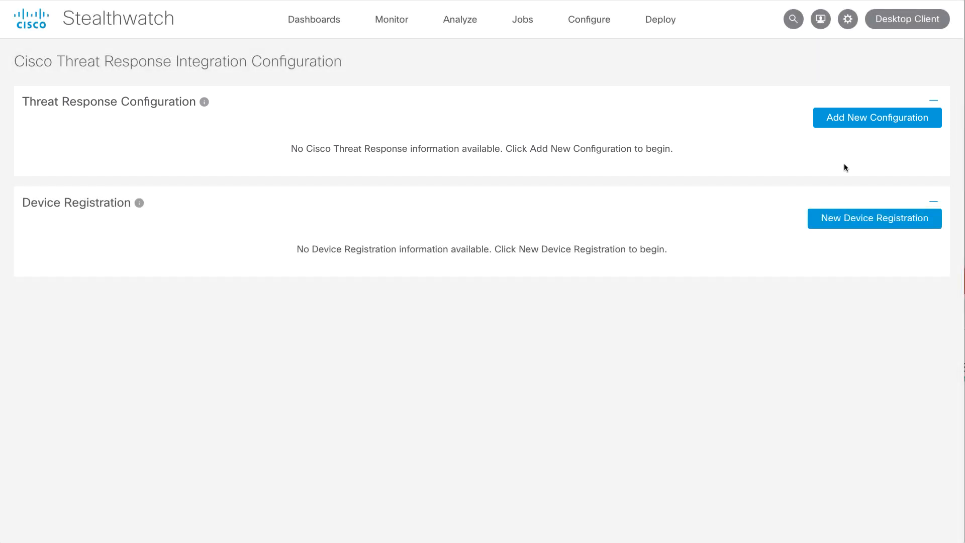
pyautogui.click(844, 118)
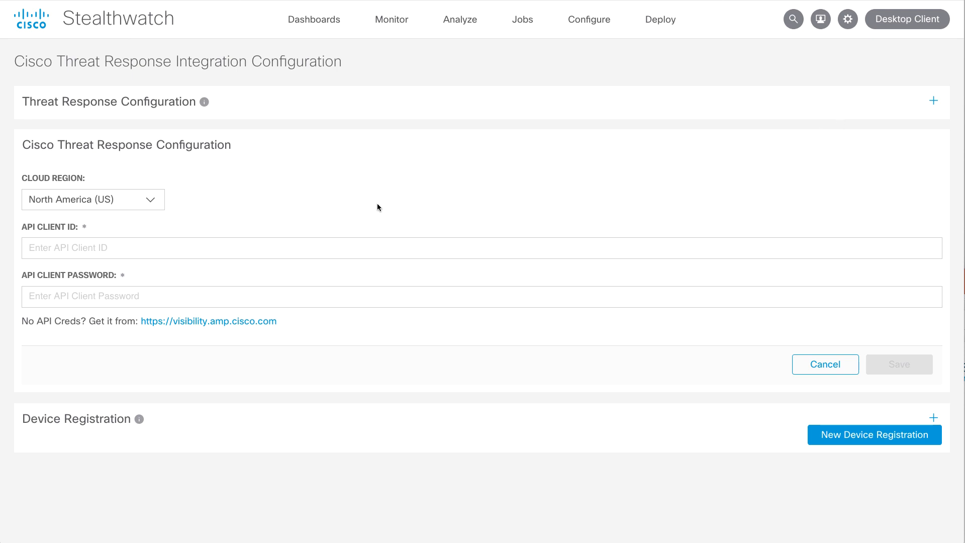
pyautogui.click(150, 201)
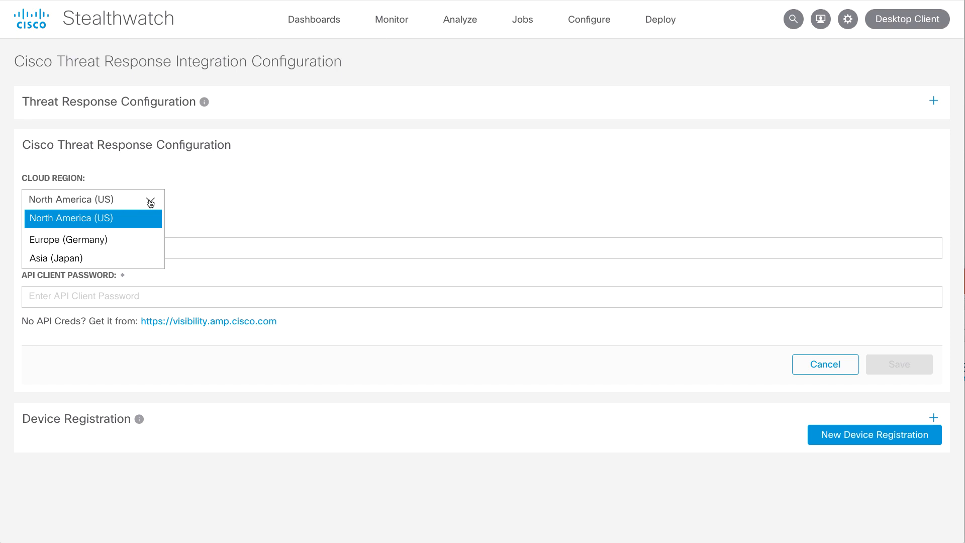
pyautogui.click(151, 201)
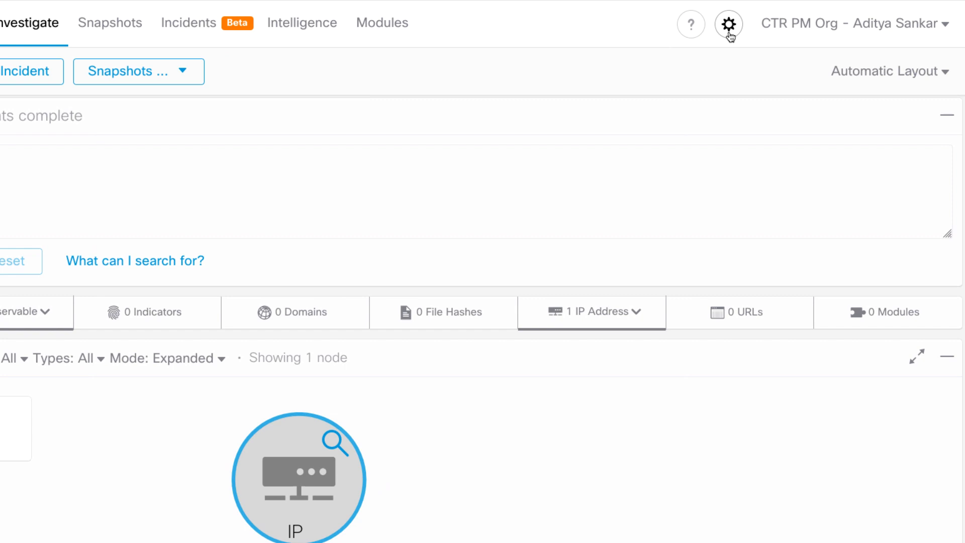
# In Cisco Threat Response, add an API client named smc with all scopes selected and copy its generated credentials
pyautogui.click(729, 25)
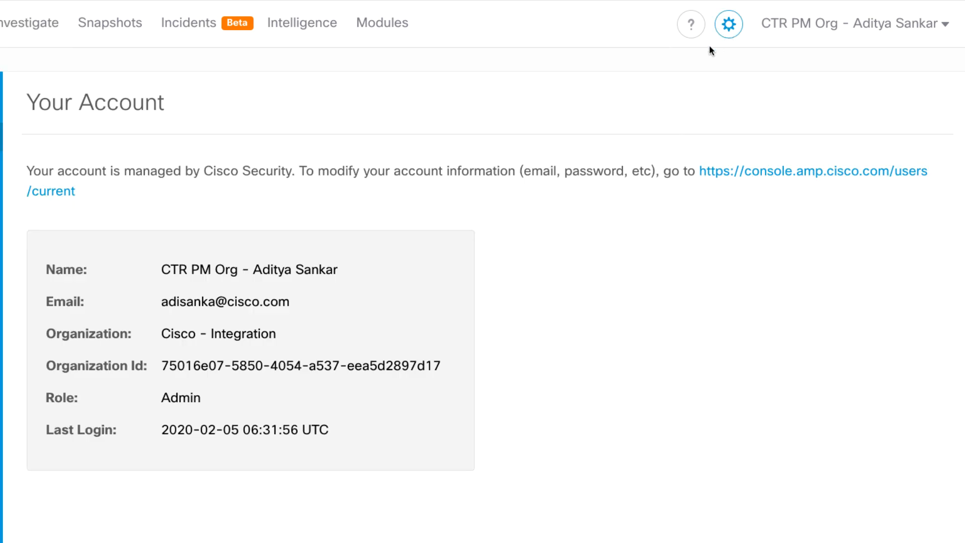
pyautogui.click(190, 192)
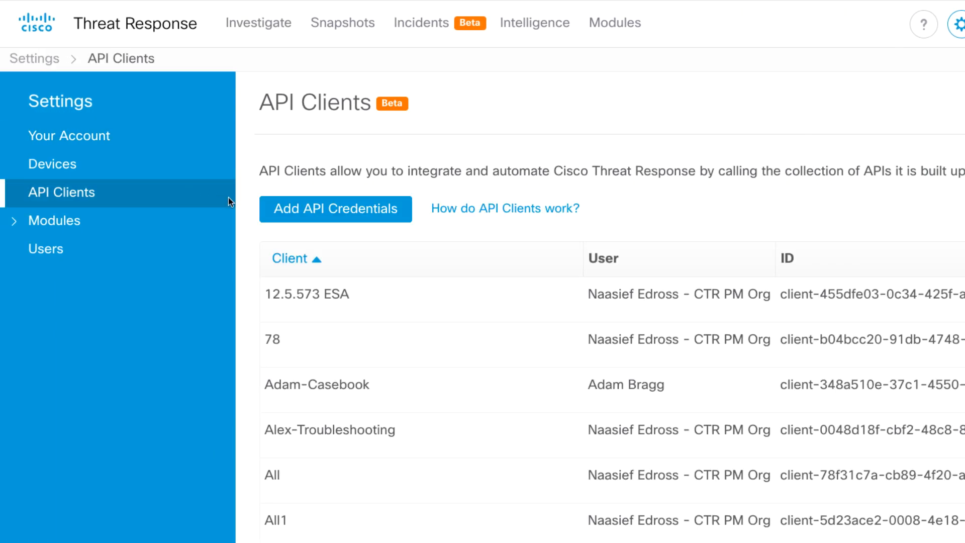
pyautogui.click(306, 217)
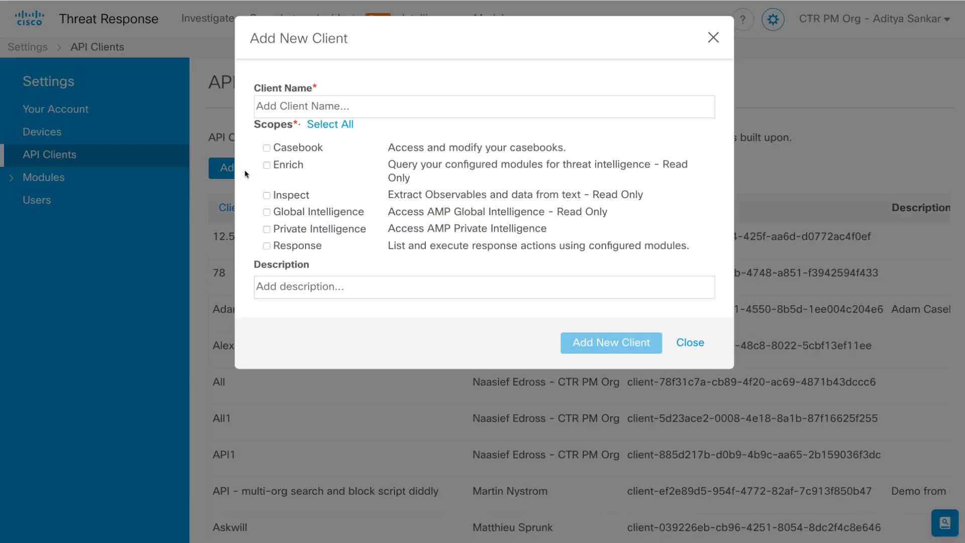
pyautogui.click(286, 116)
pyautogui.write('smc')
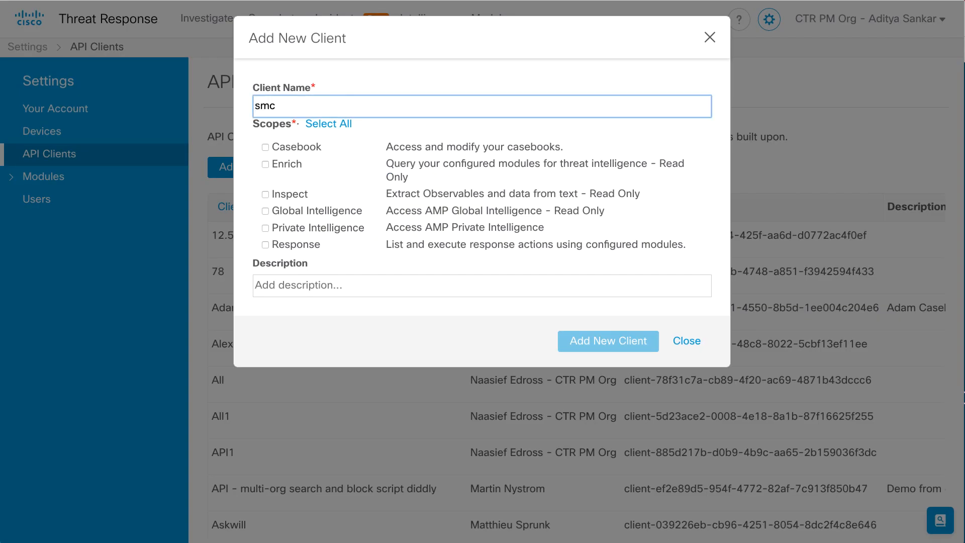
pyautogui.click(323, 125)
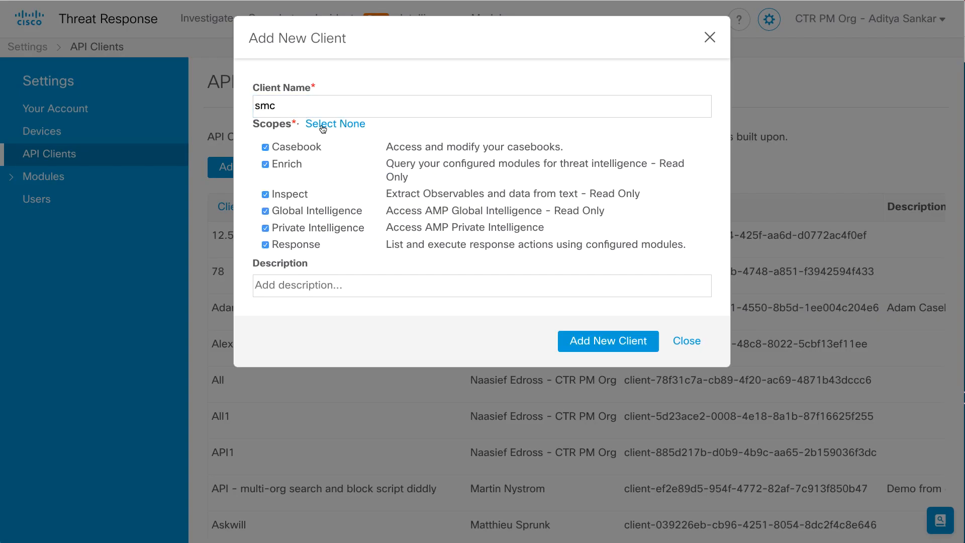
pyautogui.click(585, 347)
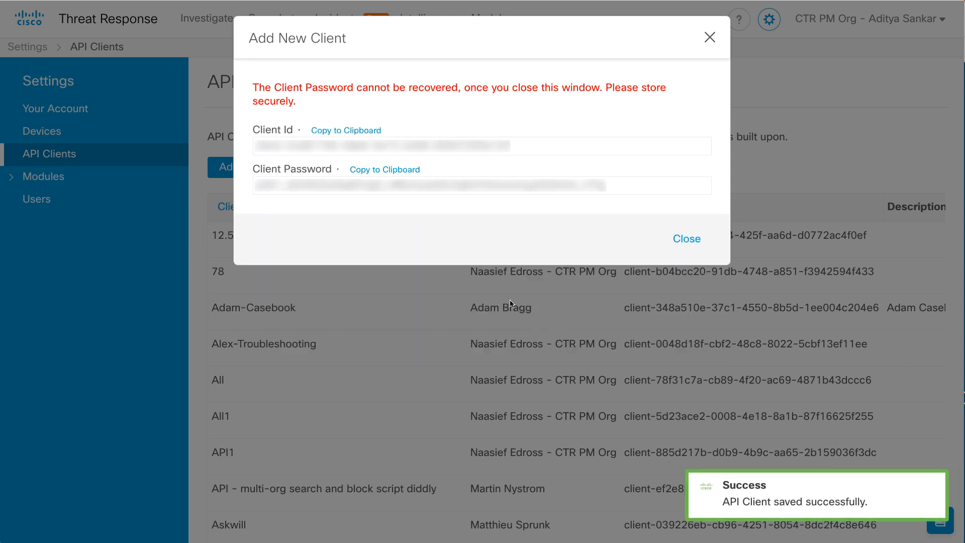
pyautogui.click(358, 133)
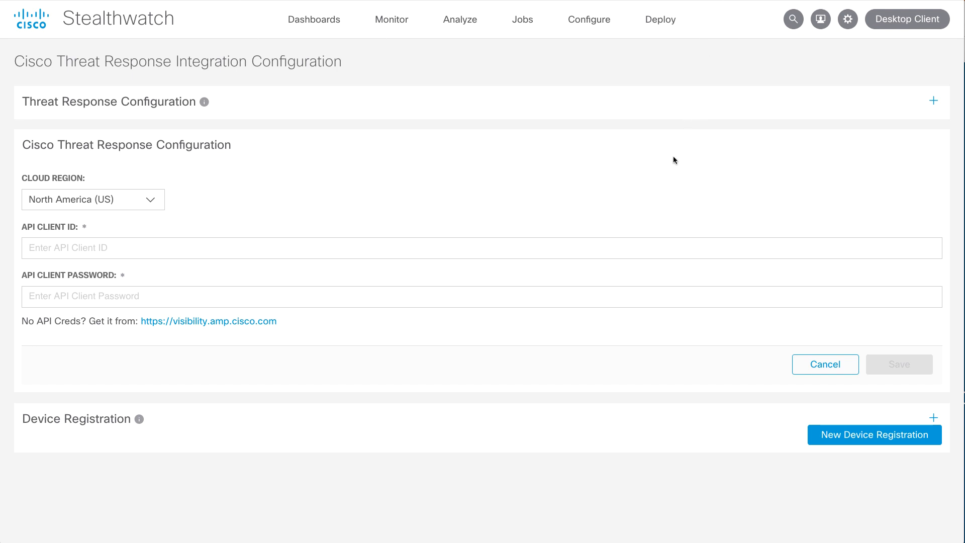
# Back in Stealthwatch, paste the API client ID and API client password into the Threat Response configuration and save it
pyautogui.click(613, 242)
pyautogui.hotkey('ctrl', 'v')
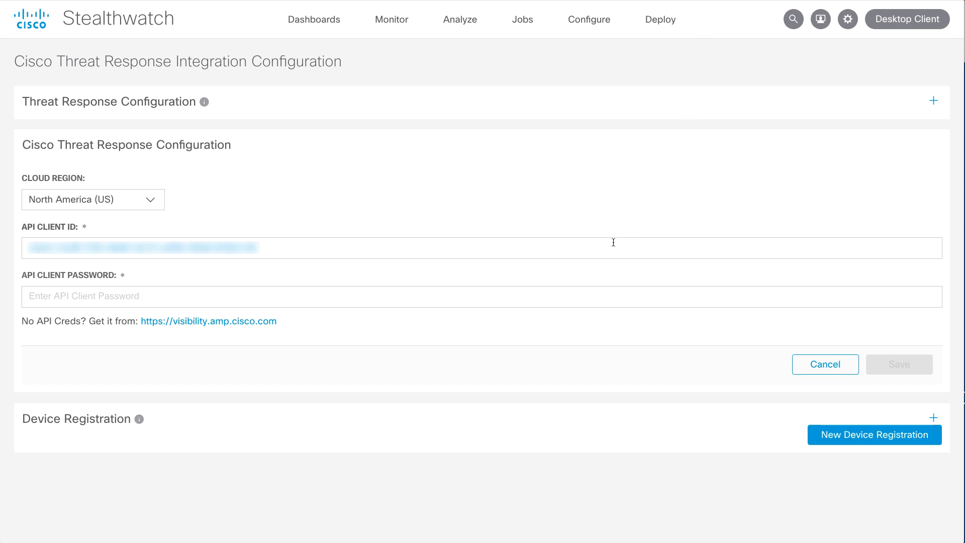
pyautogui.click(689, 295)
pyautogui.hotkey('ctrl', 'v')
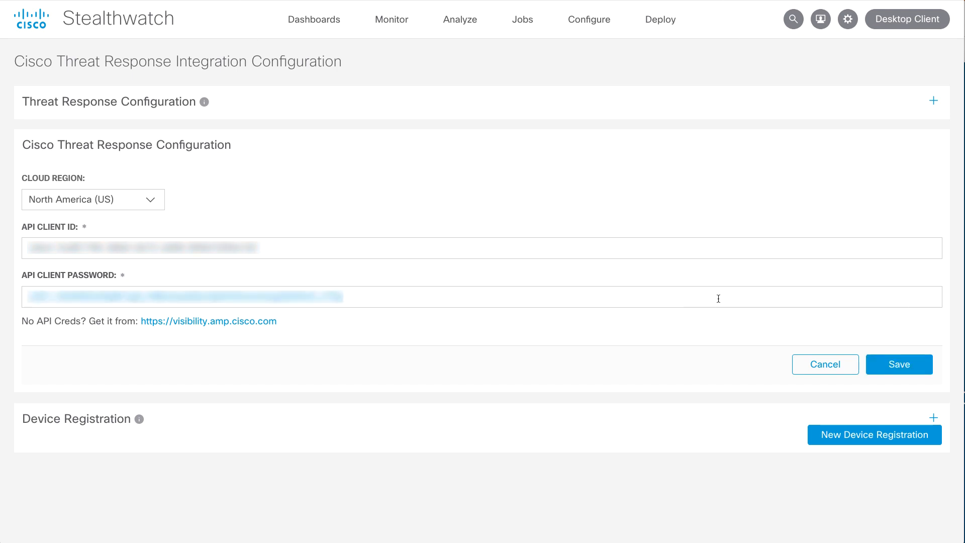
pyautogui.click(871, 362)
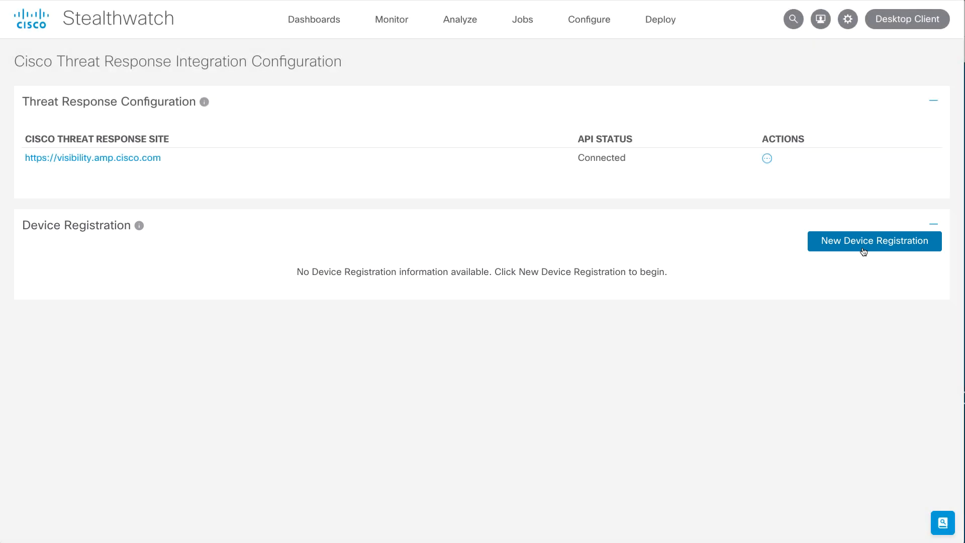
pyautogui.click(862, 241)
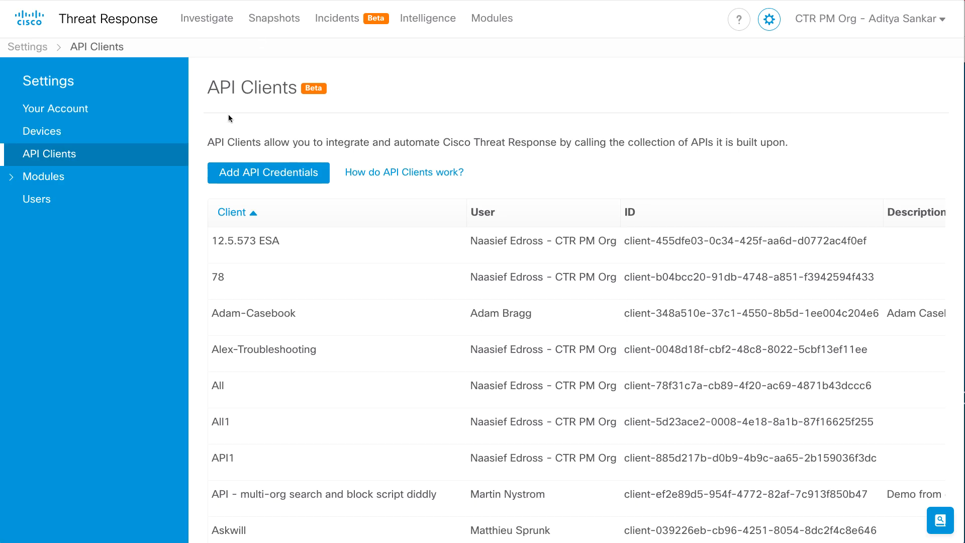
pyautogui.click(153, 137)
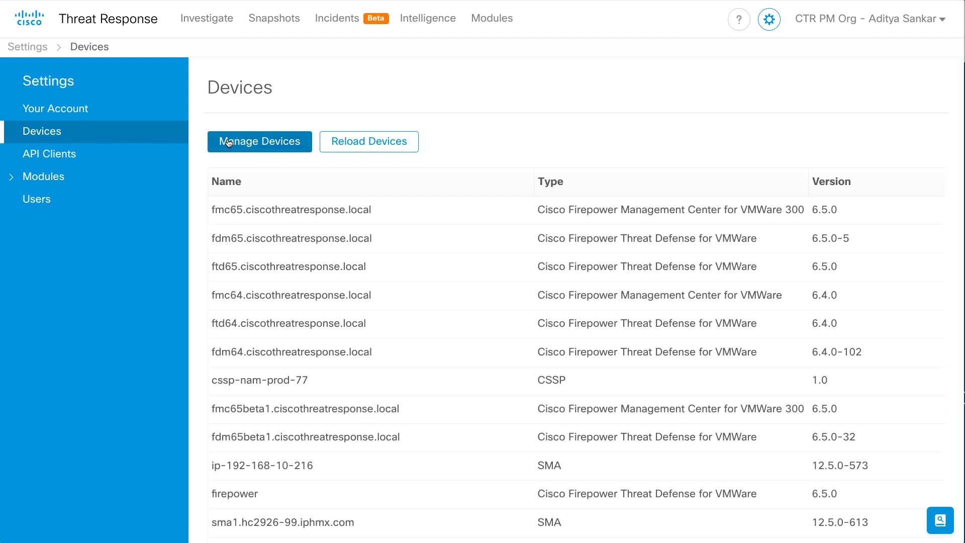
pyautogui.click(228, 142)
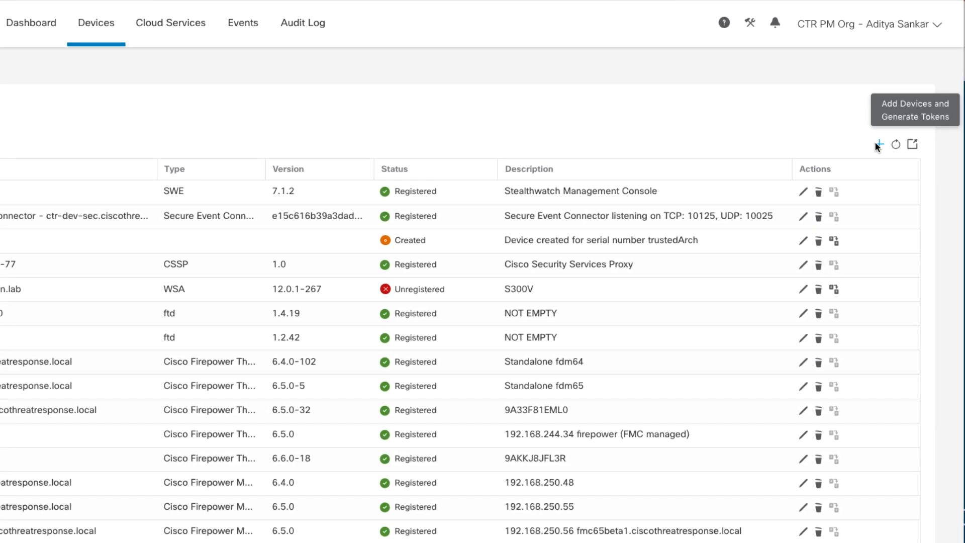
pyautogui.click(877, 144)
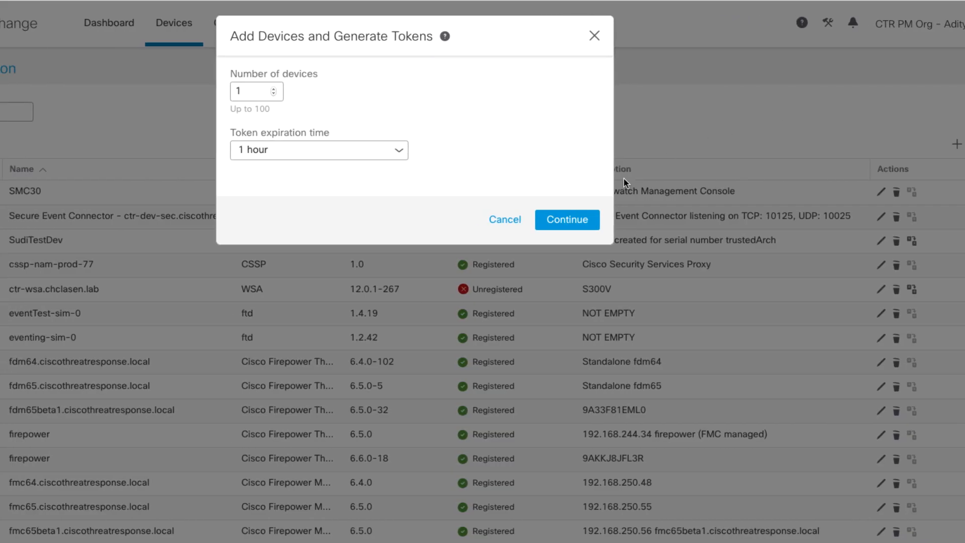
pyautogui.click(570, 221)
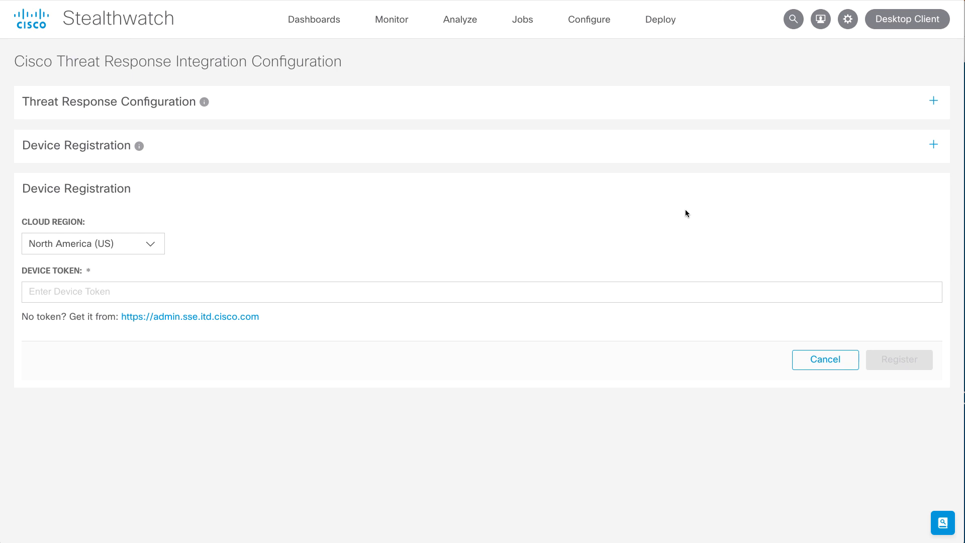
# In Stealthwatch, paste the device token into the device registration form and register the device
pyautogui.click(605, 292)
pyautogui.hotkey('ctrl', 'v')
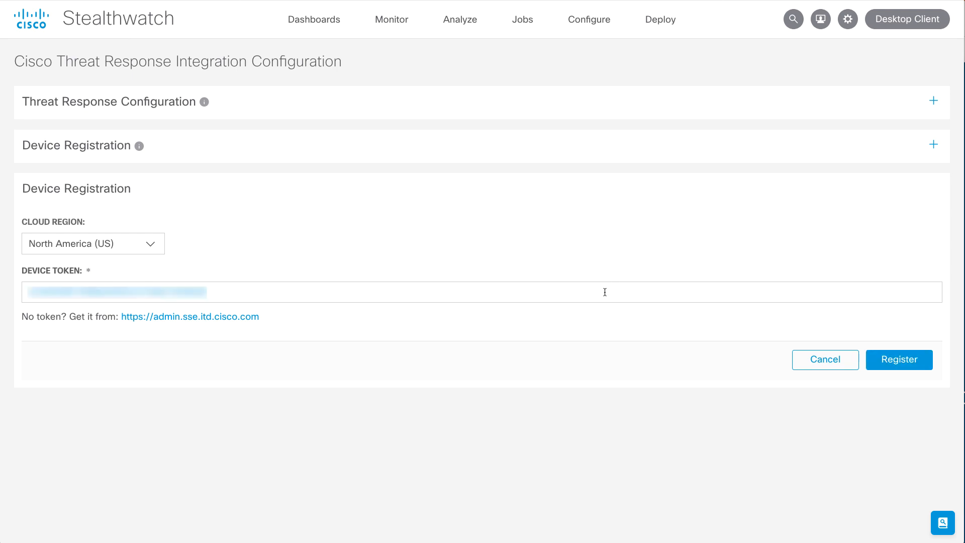
pyautogui.click(907, 368)
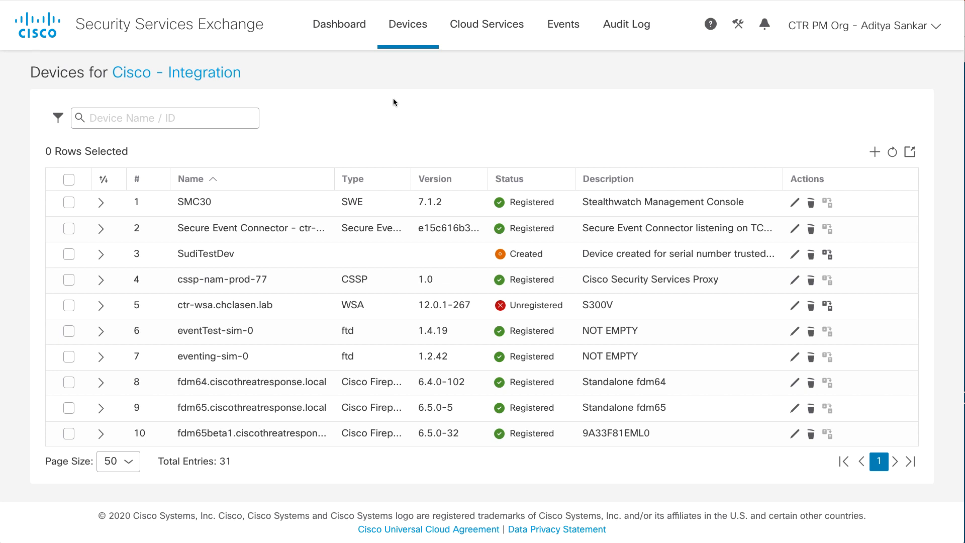
# Refresh the device list in Security Services Exchange and view the details of the smc device
pyautogui.click(892, 153)
pyautogui.scroll(-10, 209, 298)
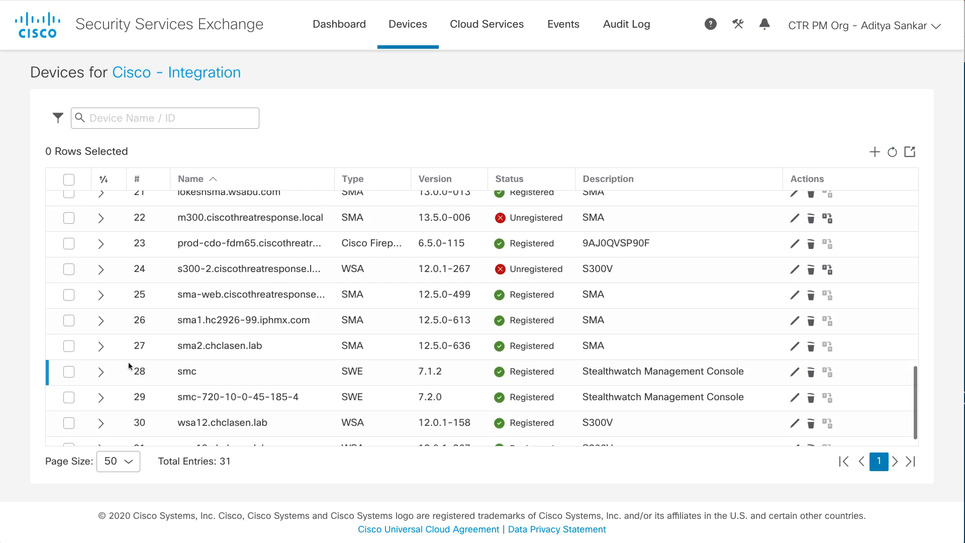
pyautogui.click(101, 372)
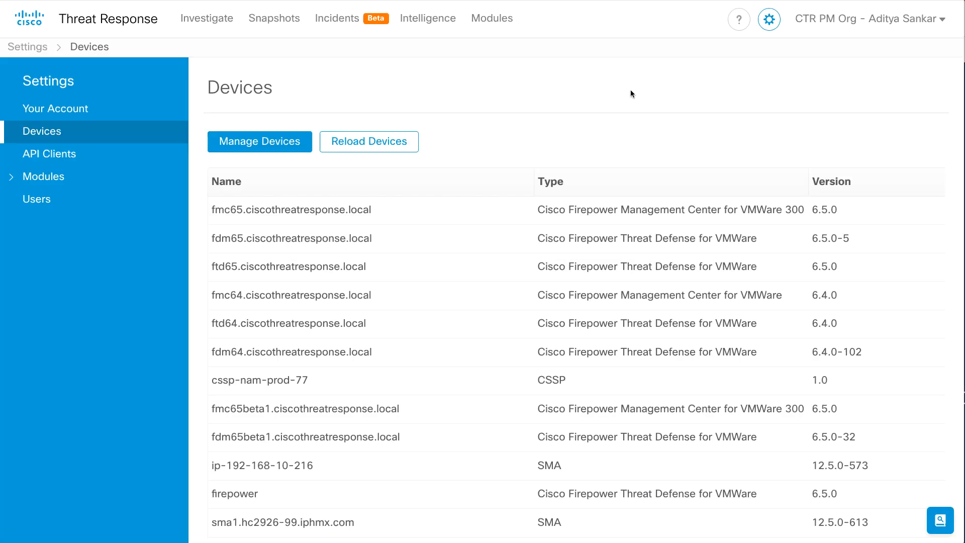
# In Threat Response, add a Stealthwatch Enterprise module using smc as the registered device and save it
pyautogui.click(128, 186)
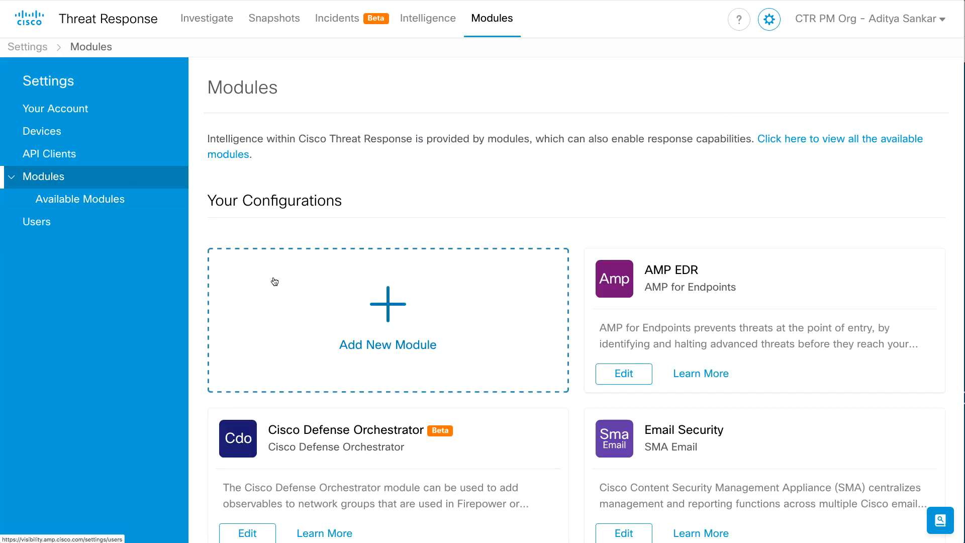
pyautogui.click(291, 301)
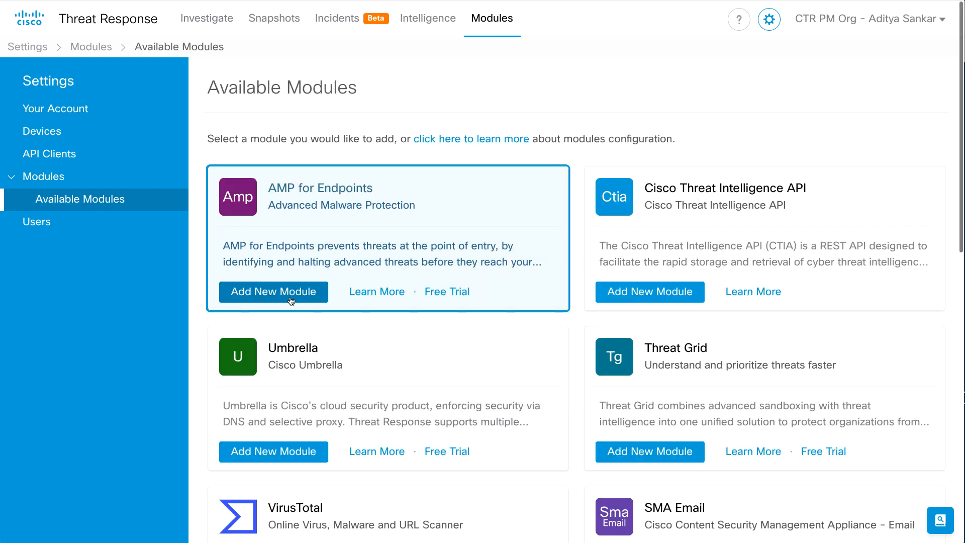
pyautogui.scroll(-9, 291, 300)
pyautogui.scroll(-4, 289, 302)
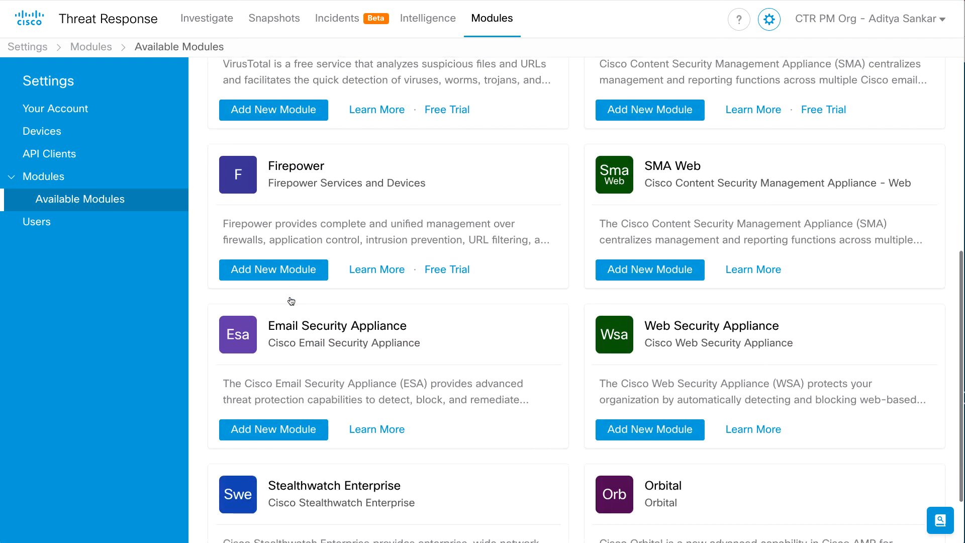
pyautogui.click(262, 504)
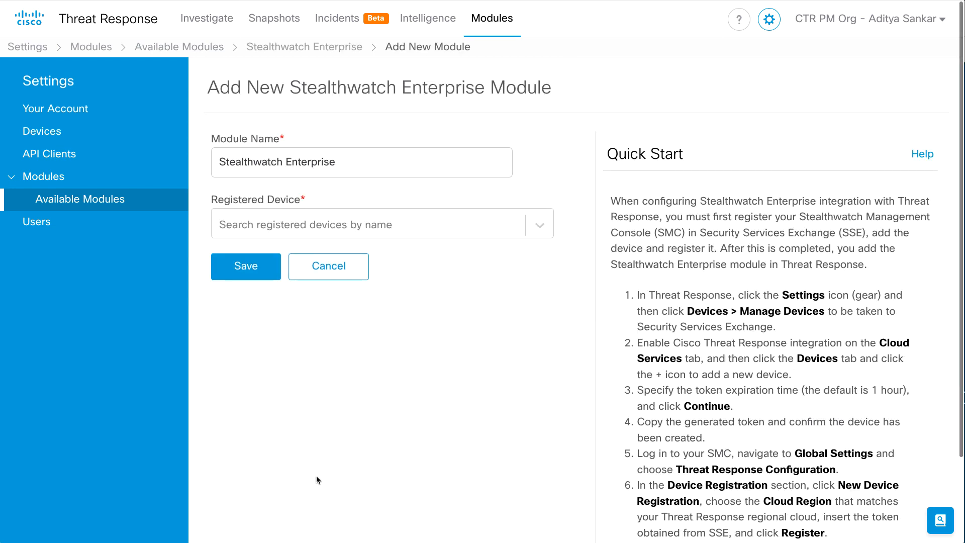
pyautogui.click(532, 228)
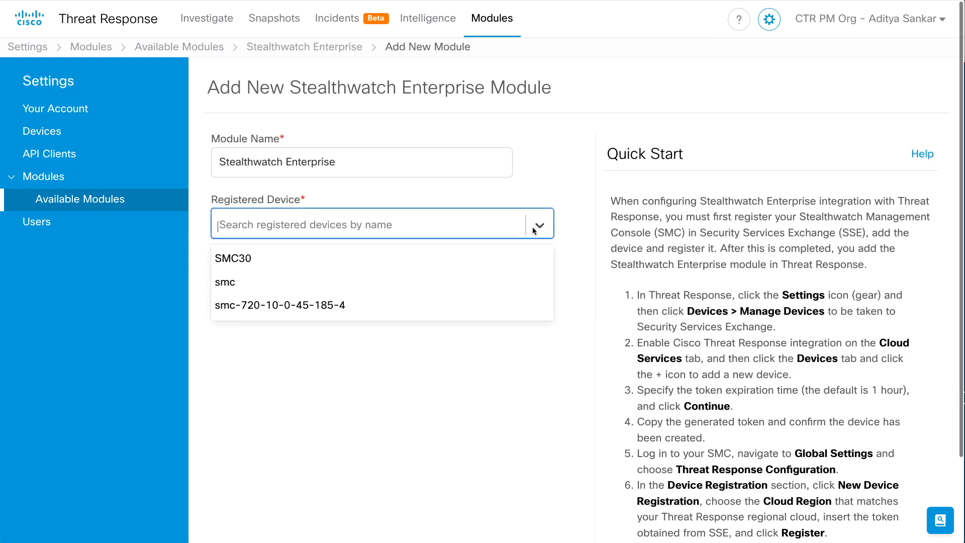
pyautogui.click(520, 283)
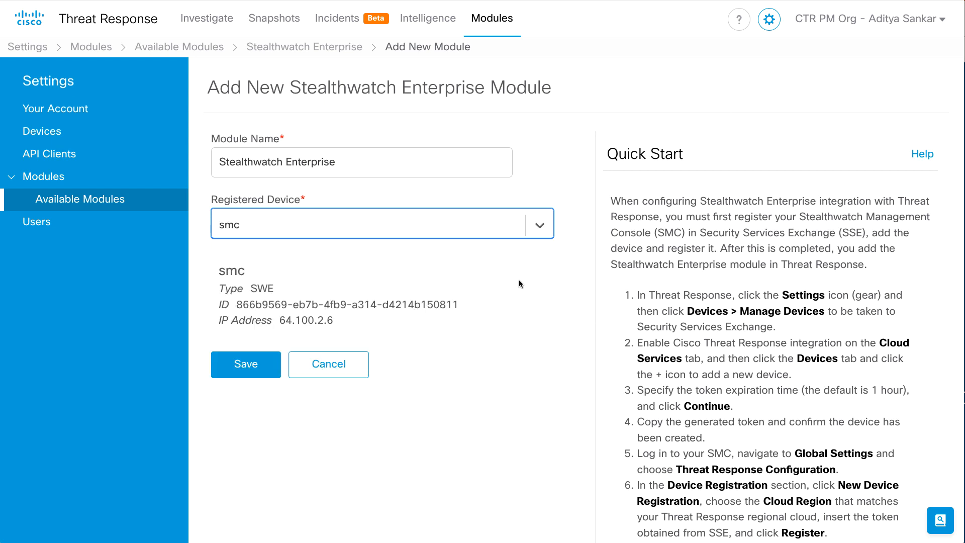
pyautogui.click(246, 364)
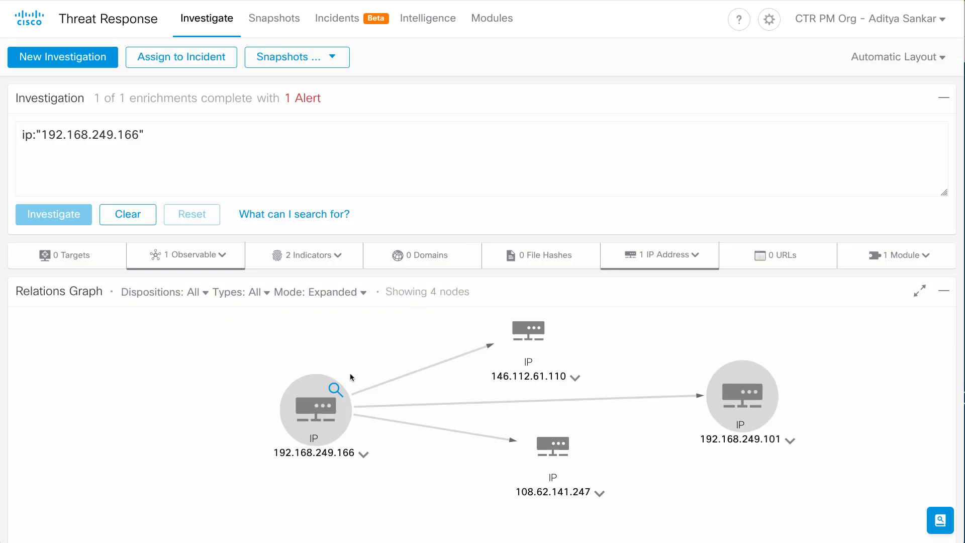
# Examine the 192.168.249.166 investigation's connections in the relations graph, its indicators and the module that enriched it
pyautogui.moveTo(320, 398); pyautogui.dragTo(345, 416)
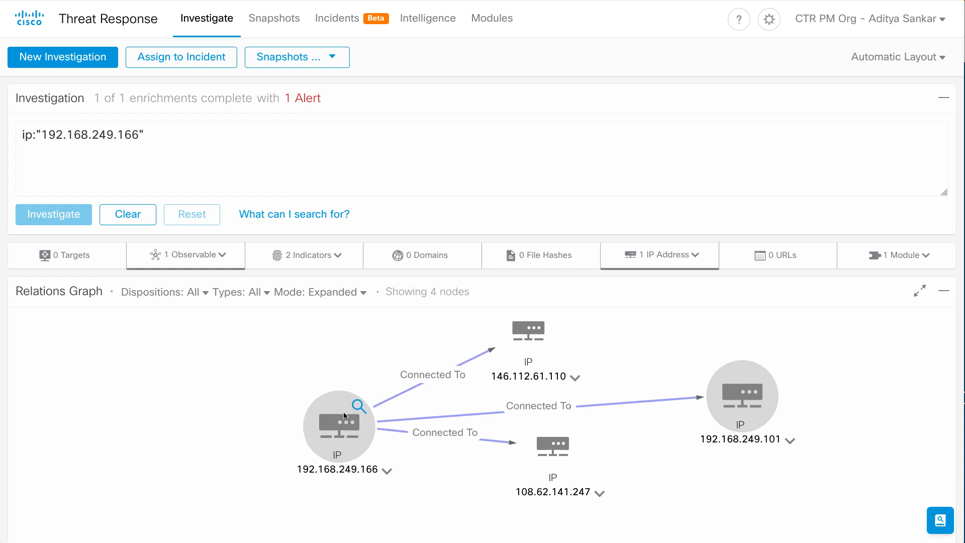
pyautogui.click(336, 260)
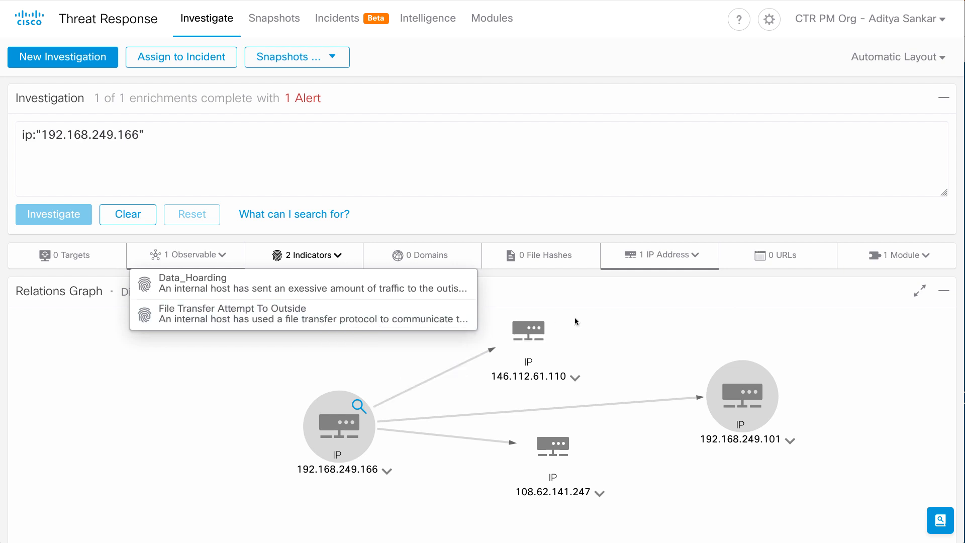
pyautogui.click(907, 267)
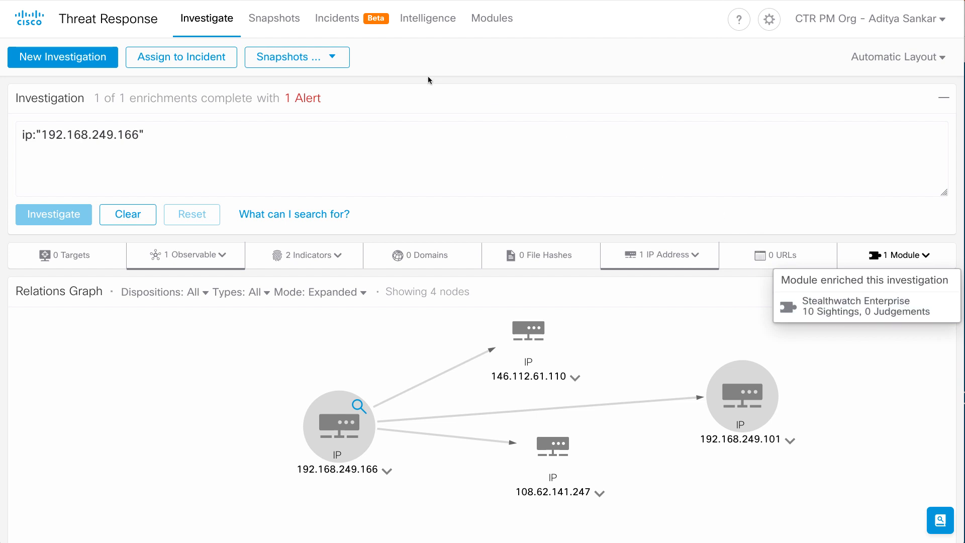
# Open the list of incidents in Threat Response
pyautogui.click(345, 19)
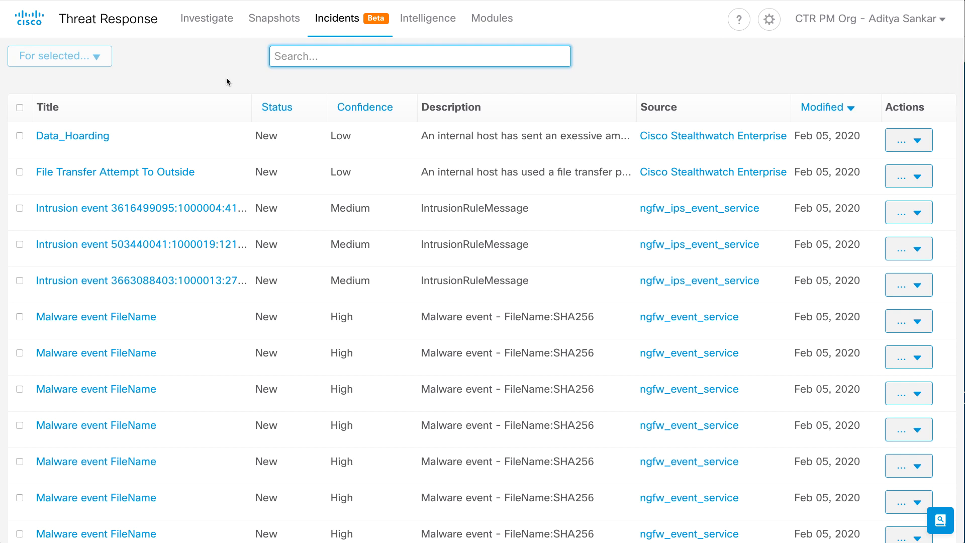
# Open the Data_Hoarding incident and pivot from its observable 192.168.249.166 to the Stealthwatch Enterprise host report
pyautogui.click(92, 135)
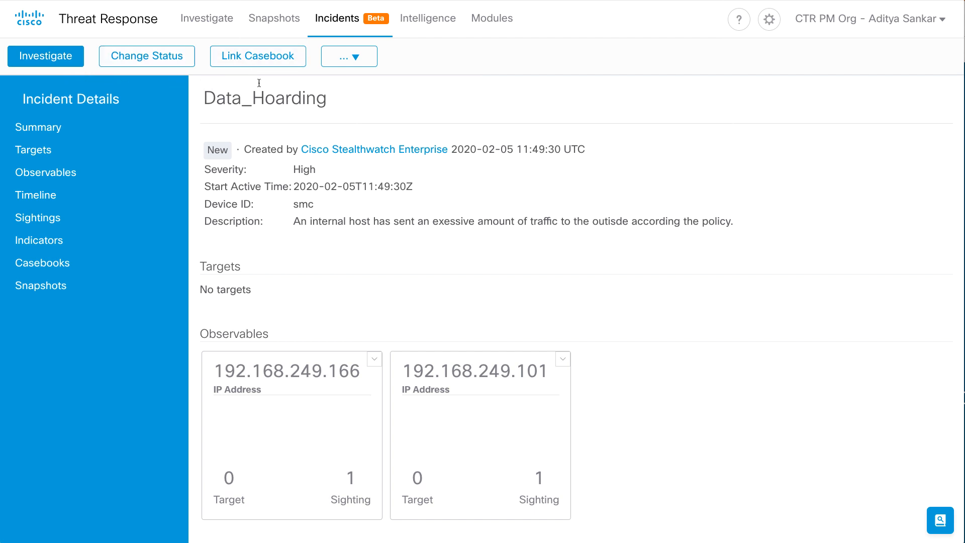
pyautogui.click(374, 359)
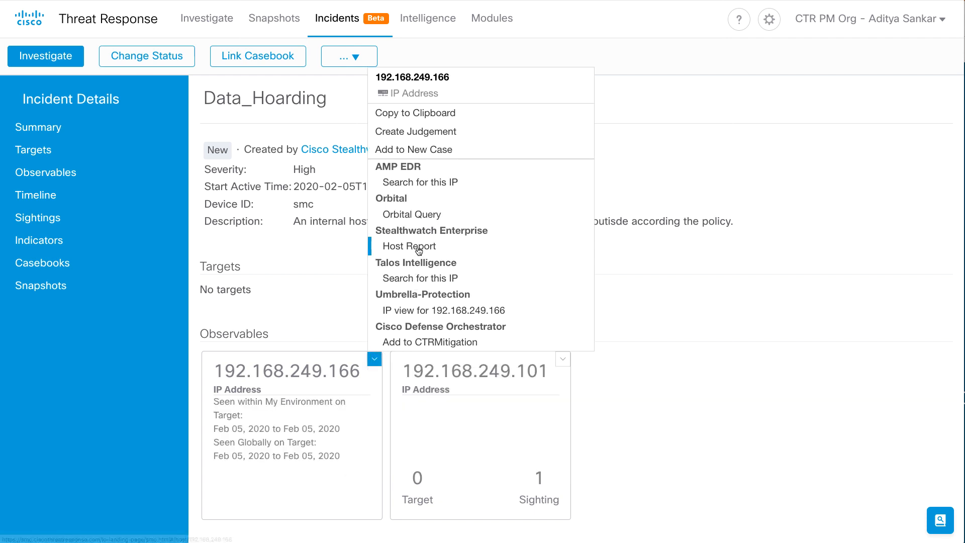
pyautogui.click(418, 248)
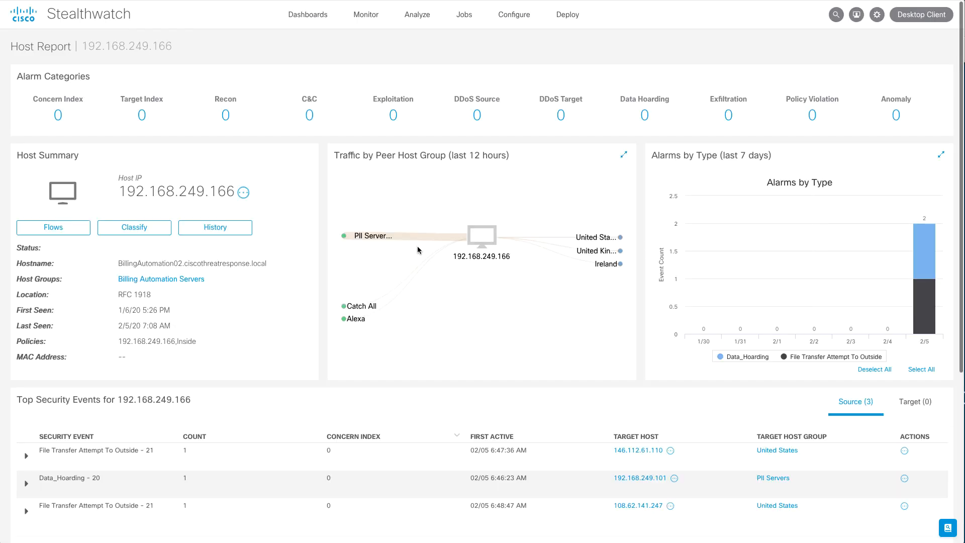
# In the host report's top security events, bring up the Cisco Threat Response pivot actions for target host 192.168.249.101
pyautogui.scroll(-2, 417, 249)
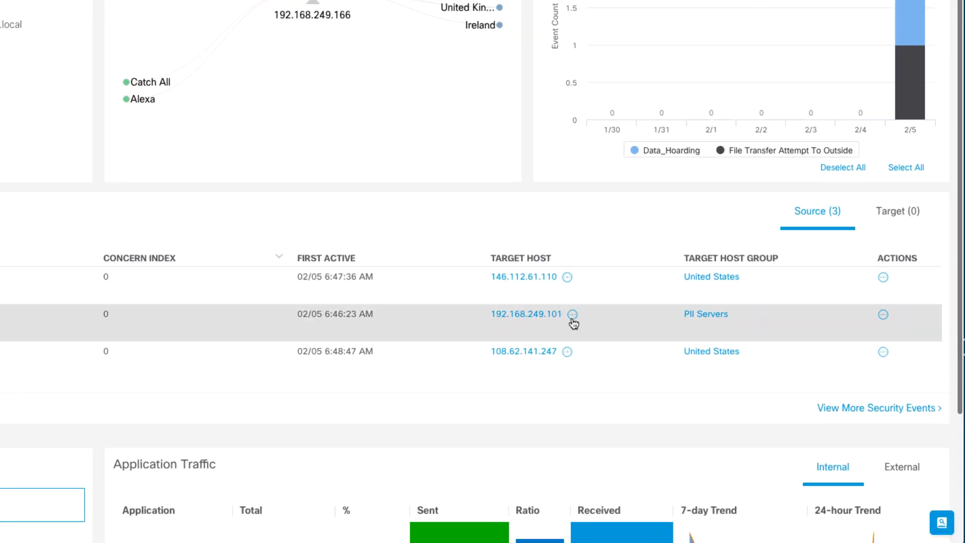
pyautogui.click(572, 316)
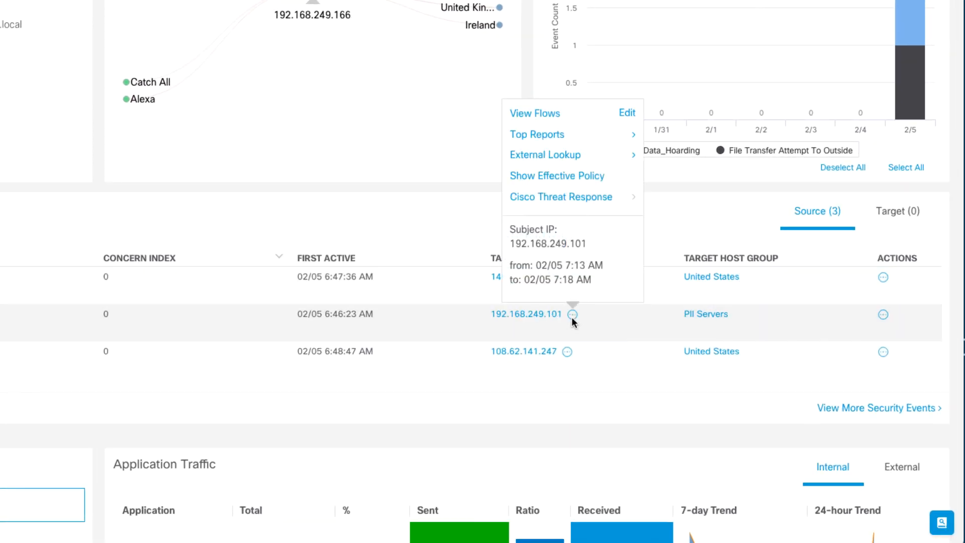
pyautogui.click(638, 198)
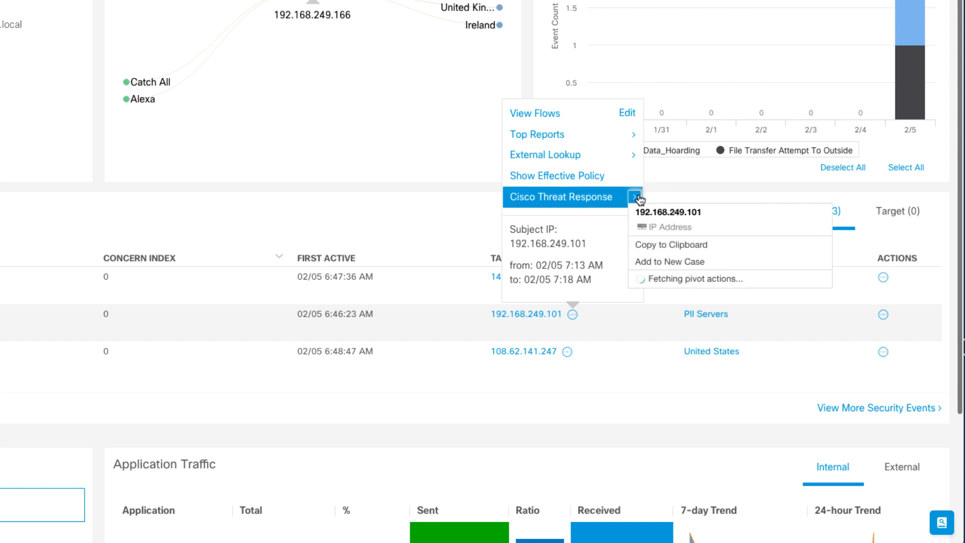